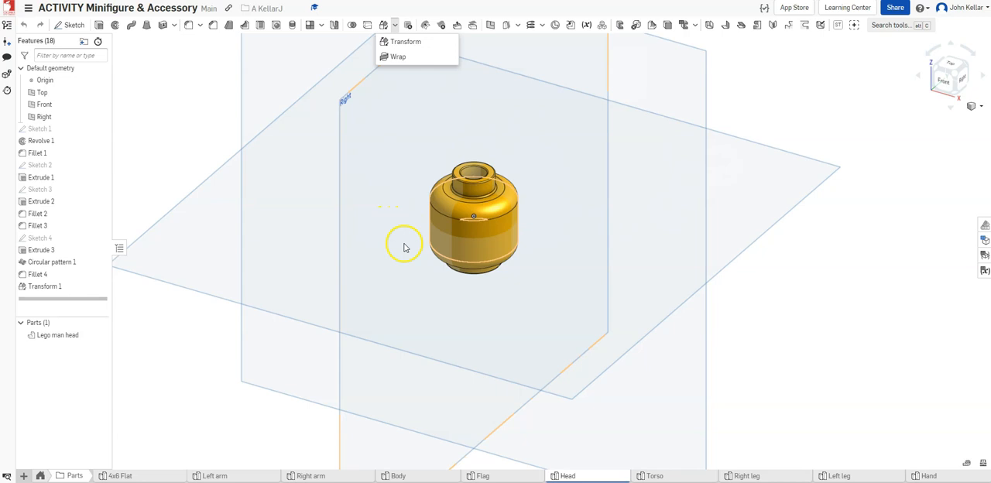
Create a plane offset 22 mm forward from the Front plane, in front of the head
click(701, 56)
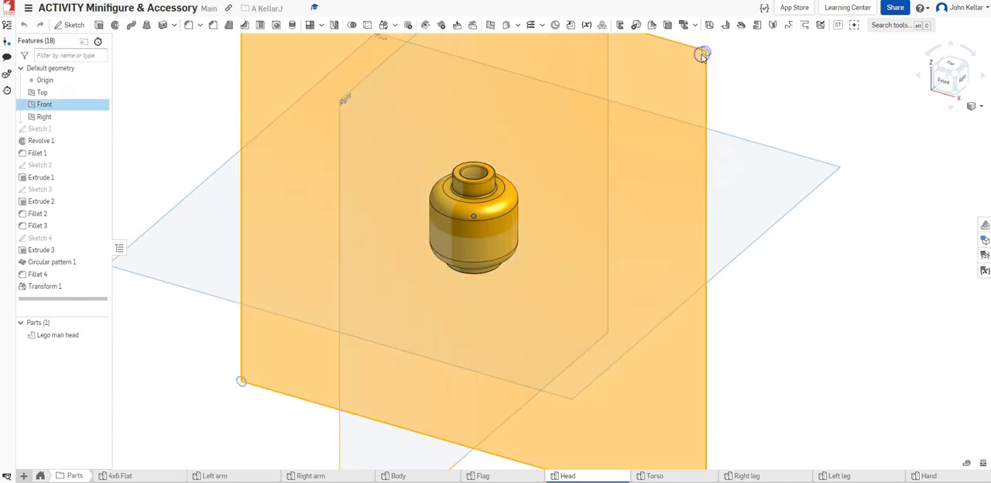
click(955, 66)
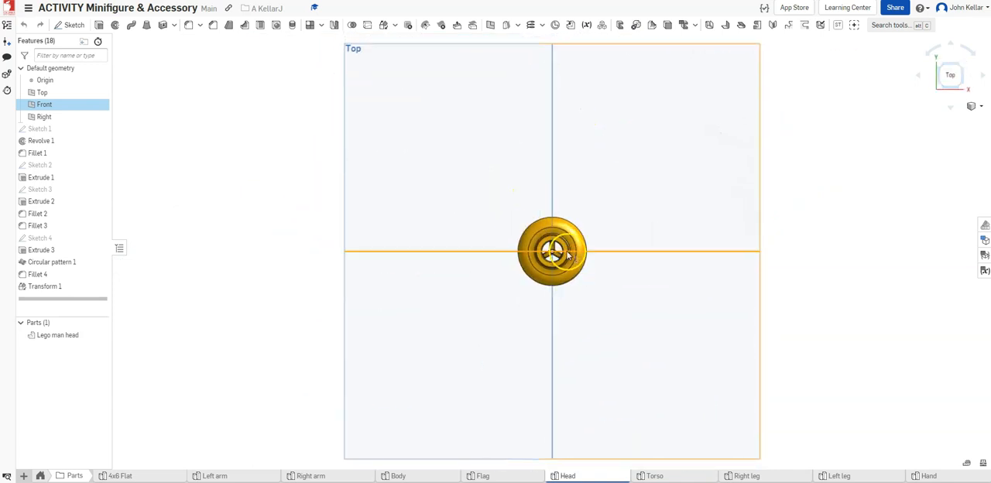
click(958, 85)
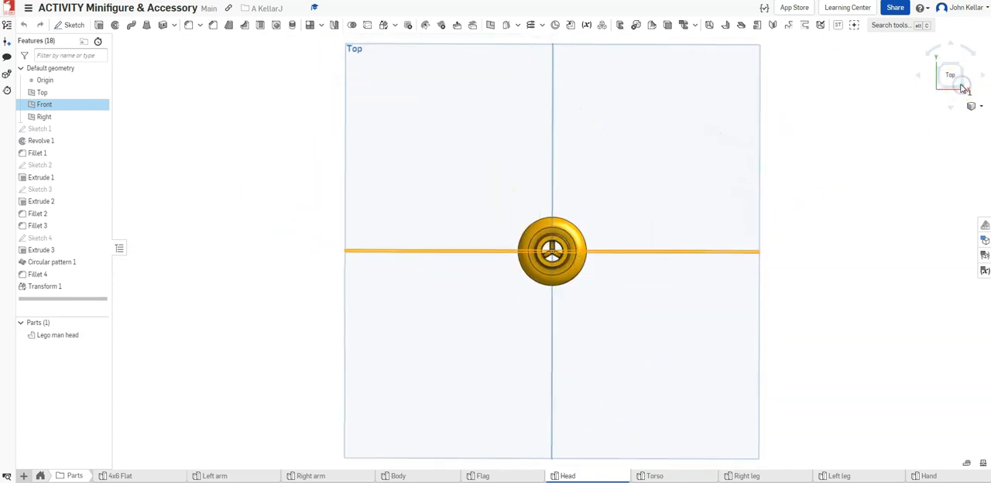
click(491, 26)
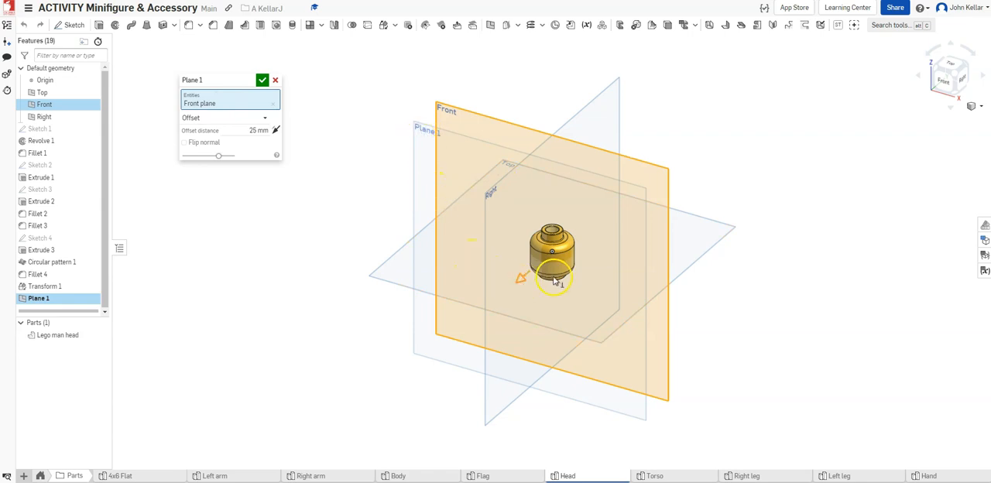
scroll(546, 281, up, 4)
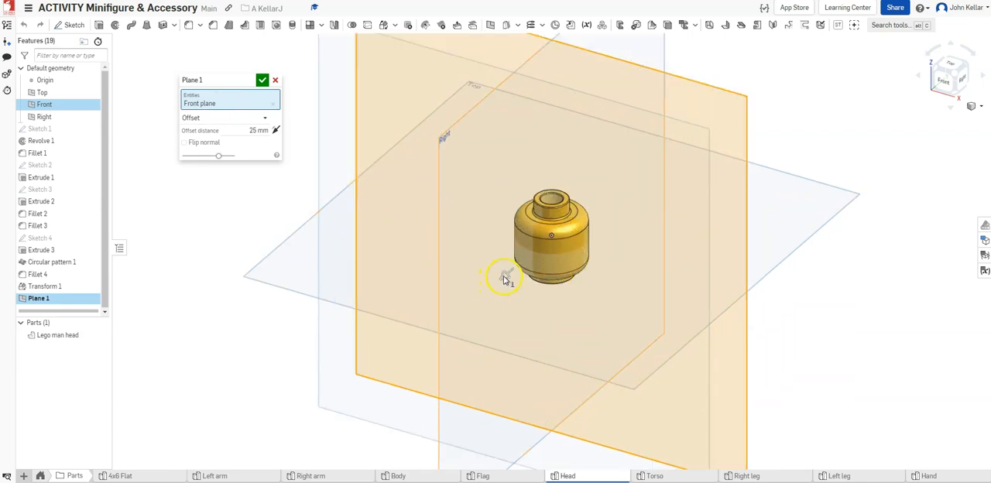
drag(492, 286, 522, 288)
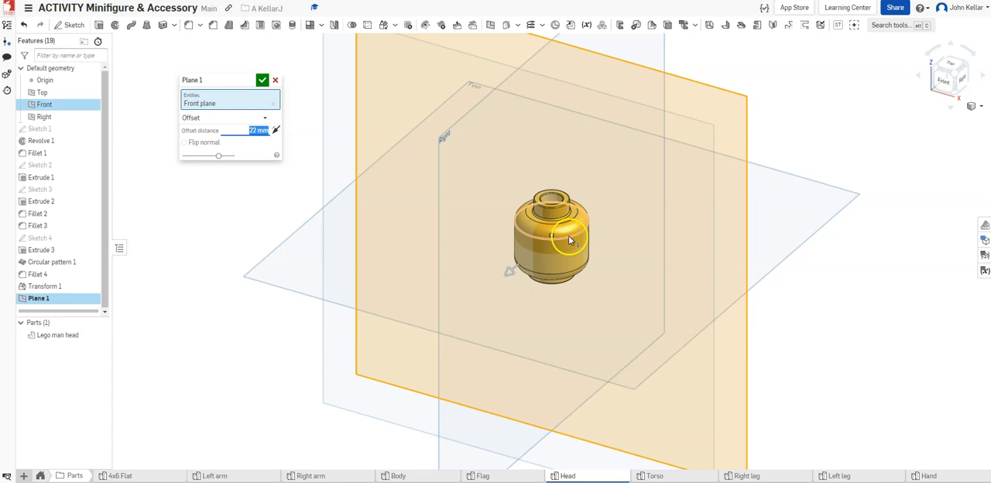
click(262, 81)
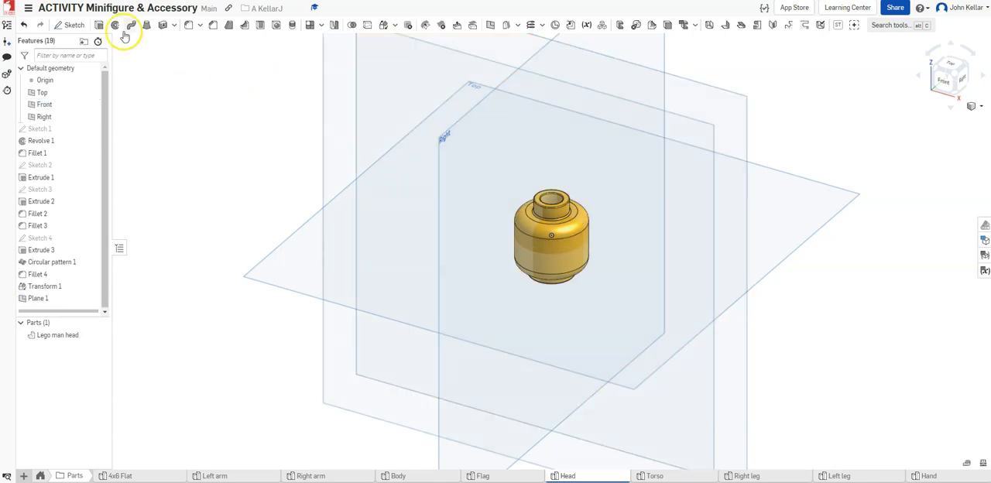
Start a new sketch on the offset plane in front of the head
click(77, 29)
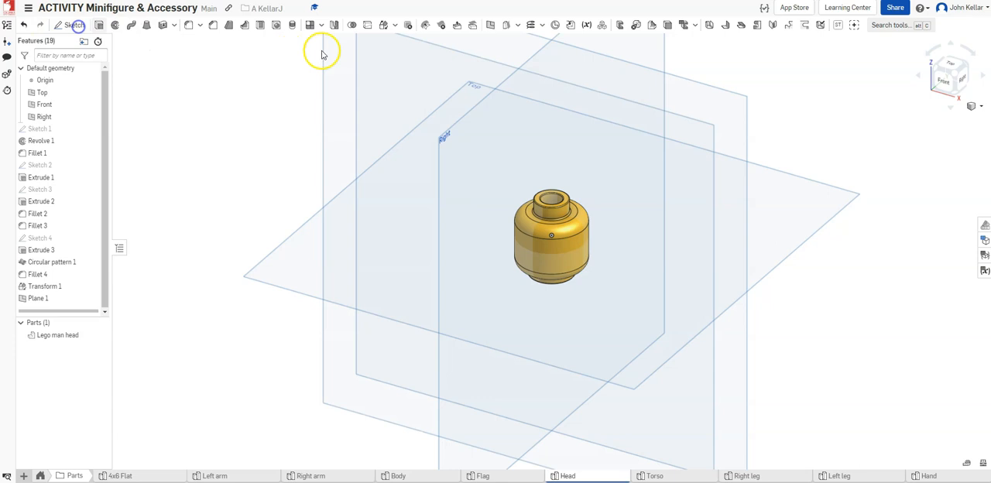
click(733, 99)
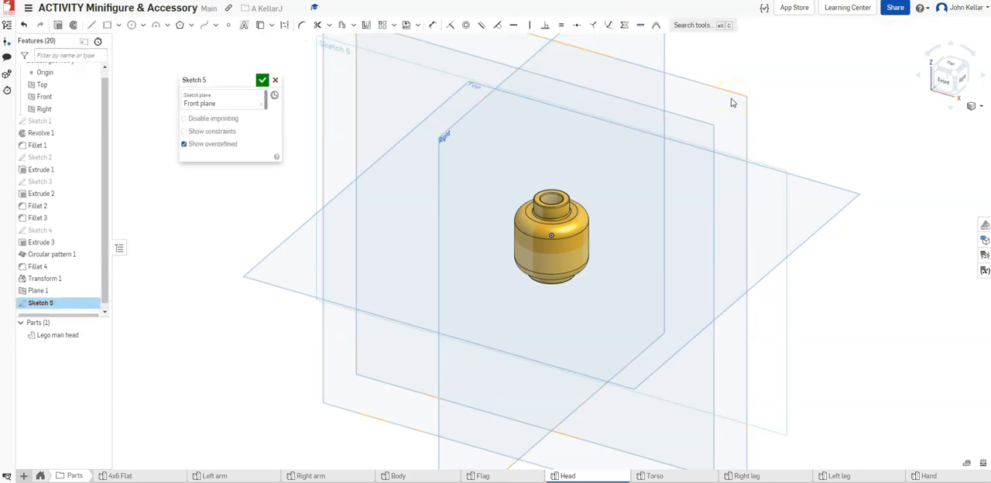
click(262, 102)
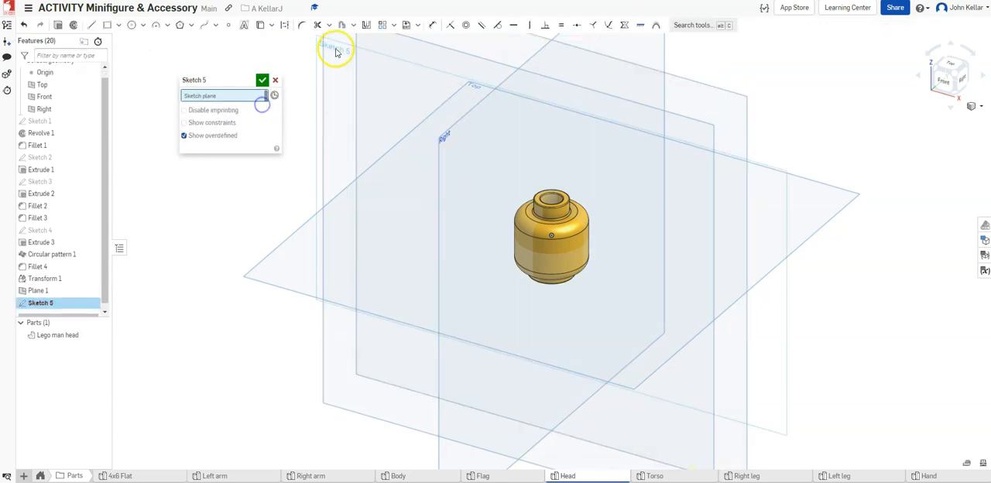
click(403, 42)
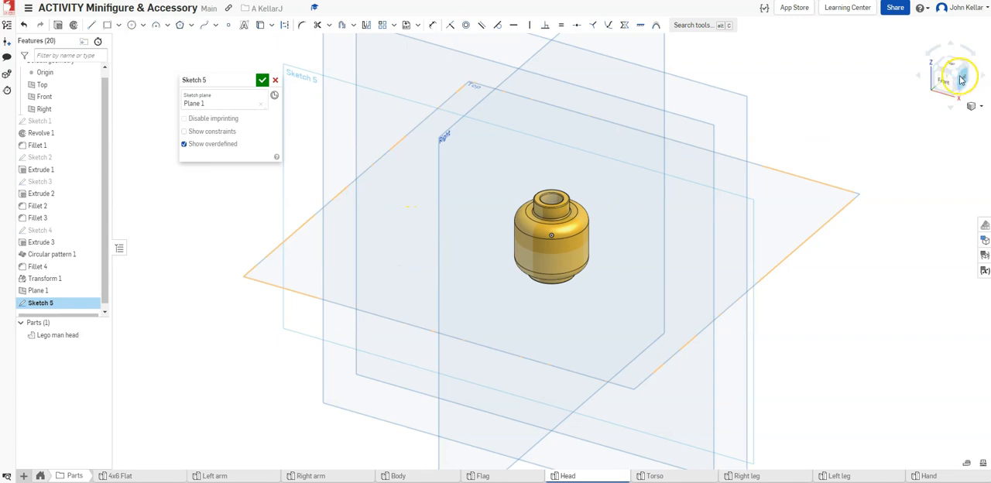
key(n)
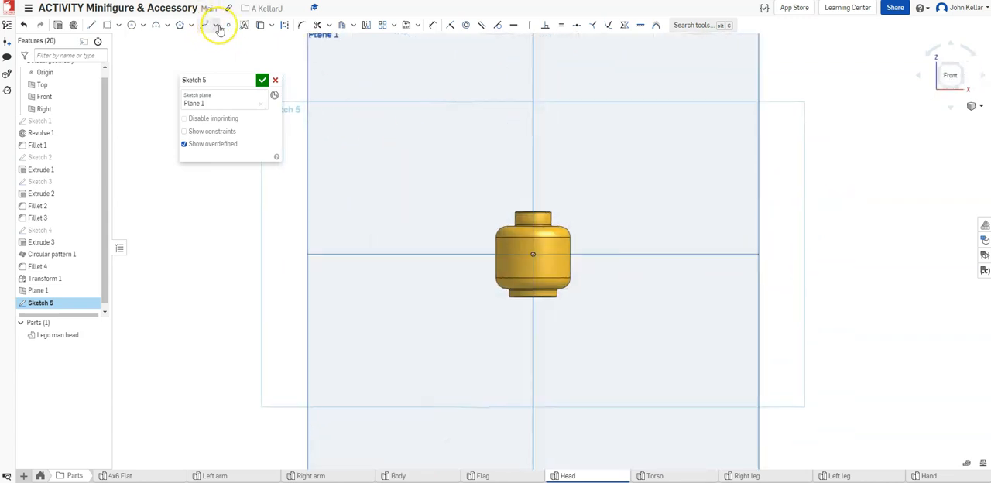
Sketch a circle about 9 mm in diameter over the left half of the head
click(132, 25)
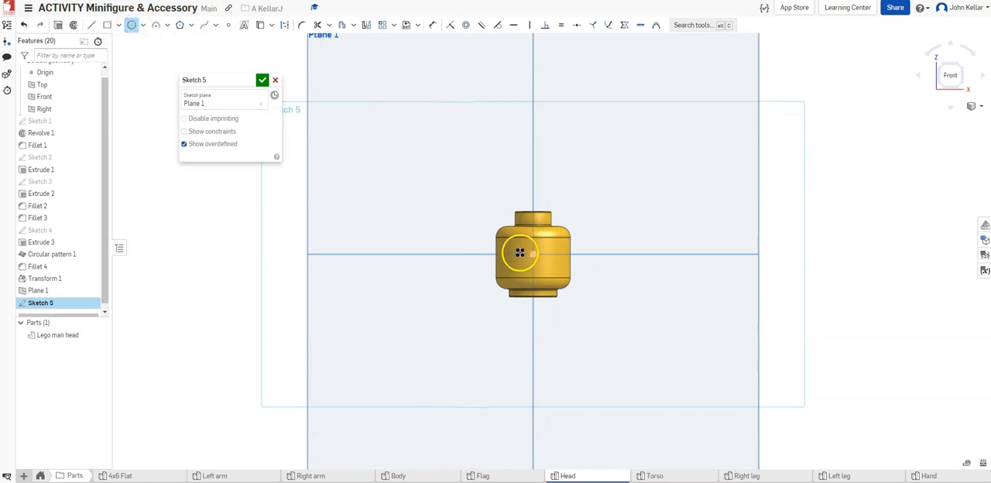
scroll(520, 253, up, 3)
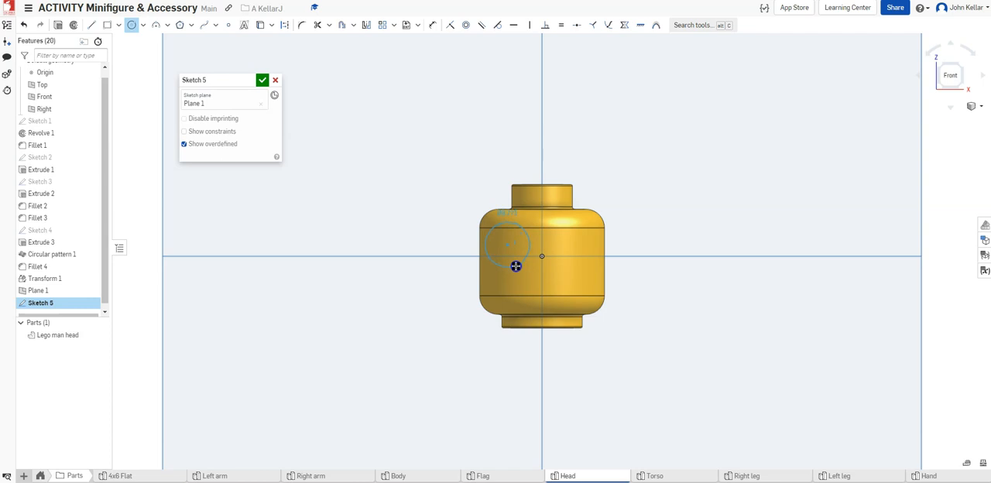
click(515, 266)
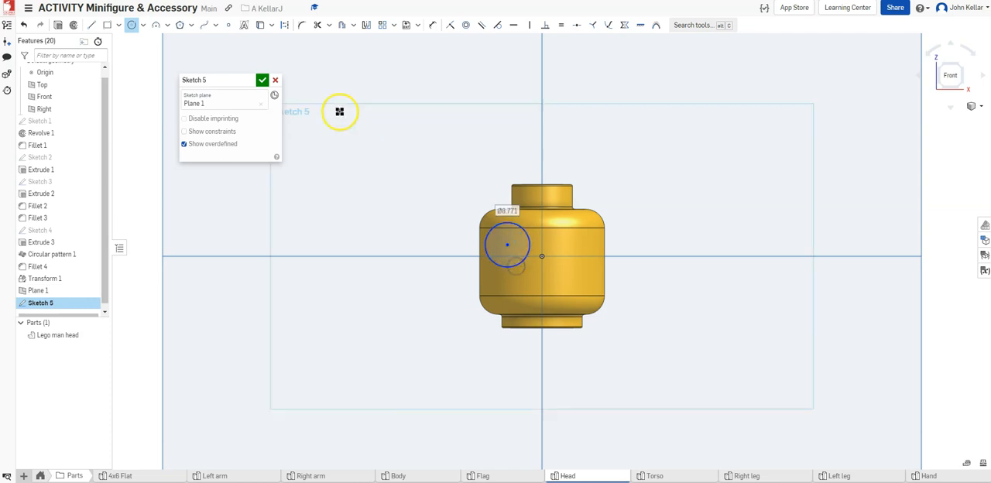
Sketch a center point rectangle over the right half of the head, align the circle's center level with the origin, and finish the sketch
click(118, 26)
click(124, 56)
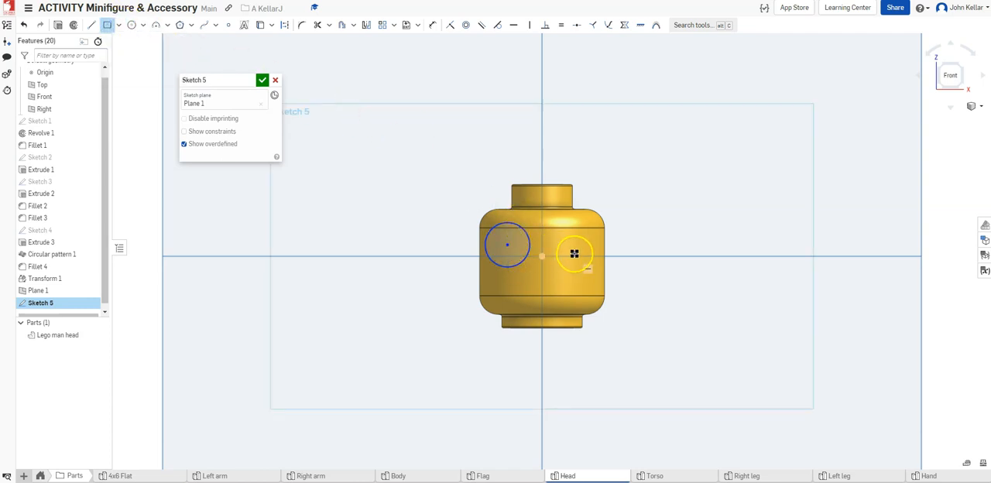
click(565, 257)
click(582, 270)
key(Escape)
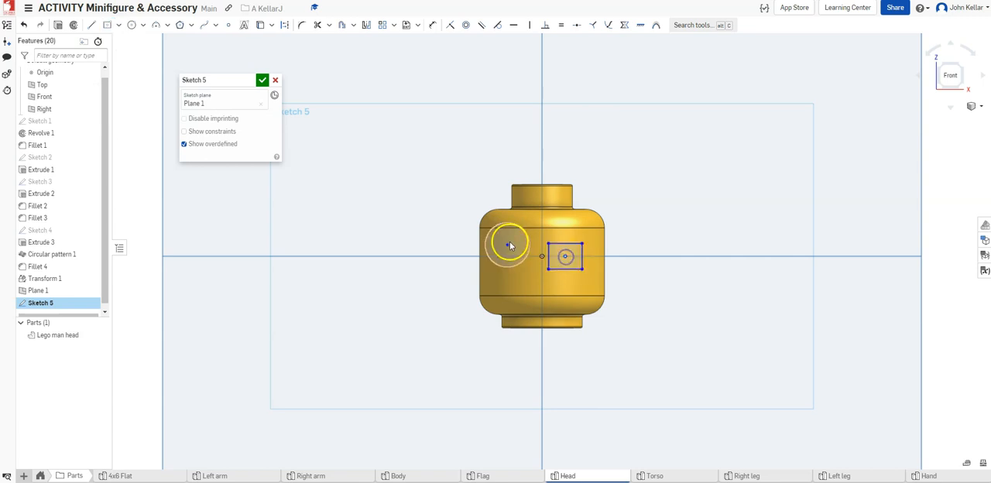
drag(508, 245, 509, 257)
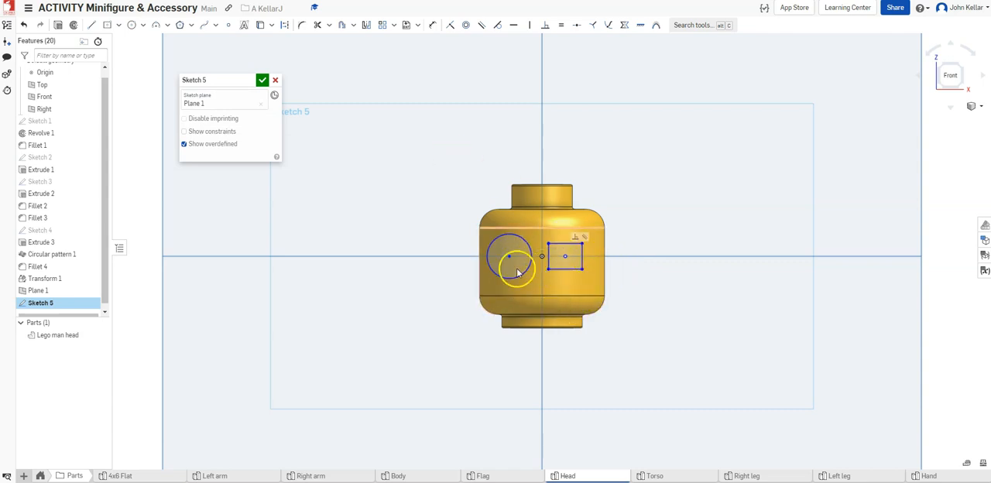
click(263, 80)
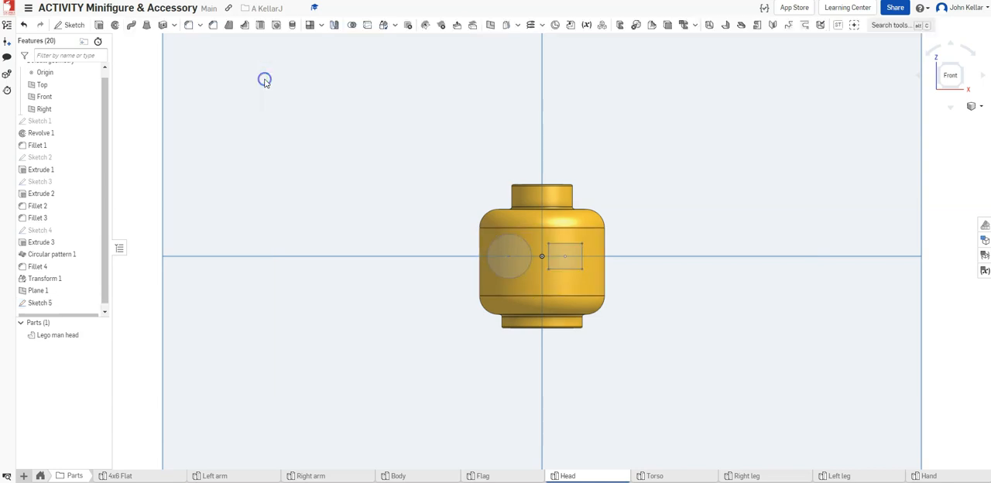
Start a Wrap with the sketched circle and rectangle as tools and the head's cylindrical face as target
click(961, 67)
scroll(541, 278, up, 5)
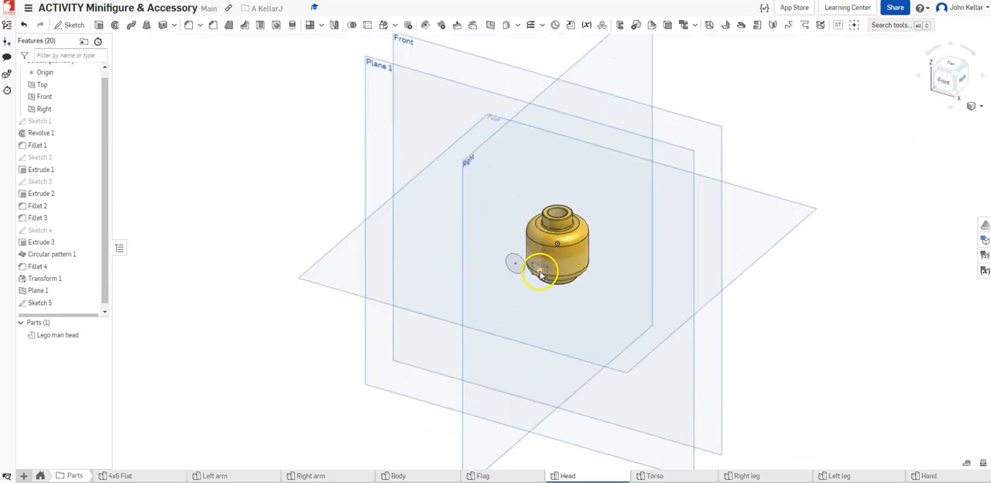
click(395, 25)
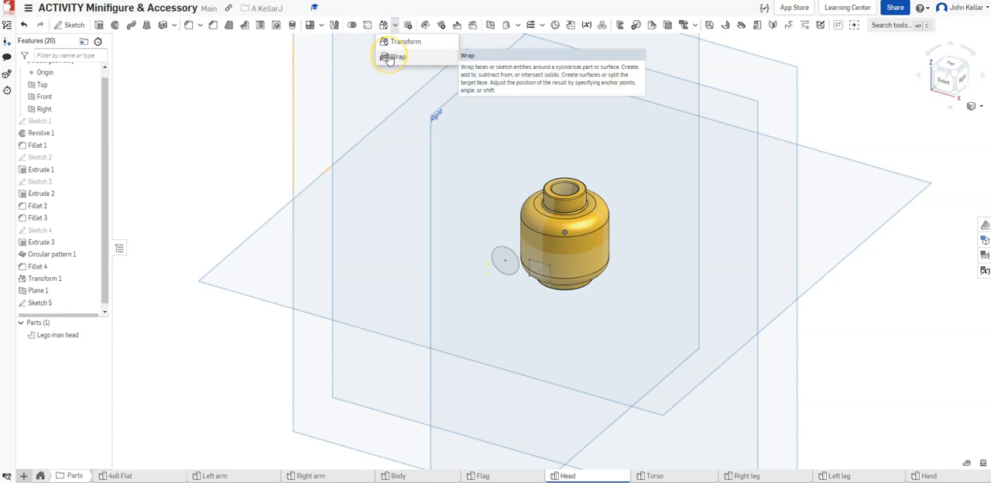
click(391, 57)
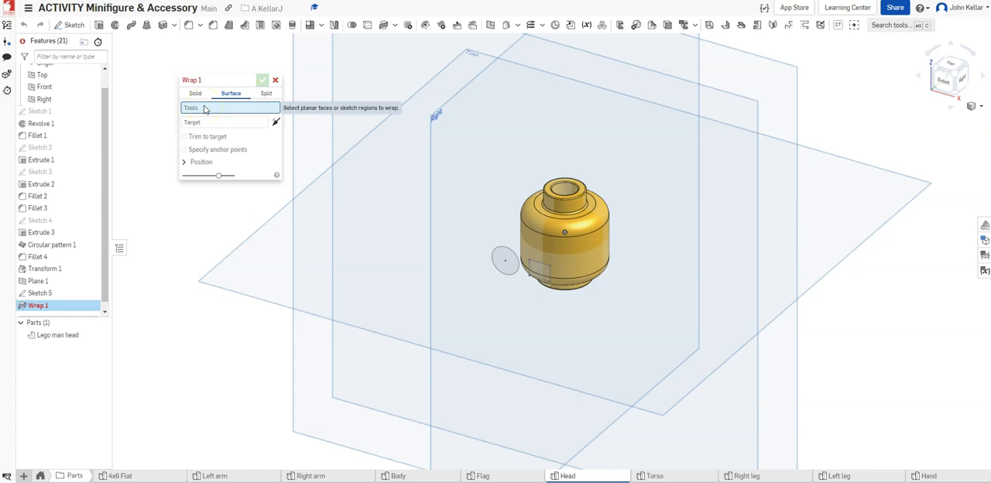
click(511, 261)
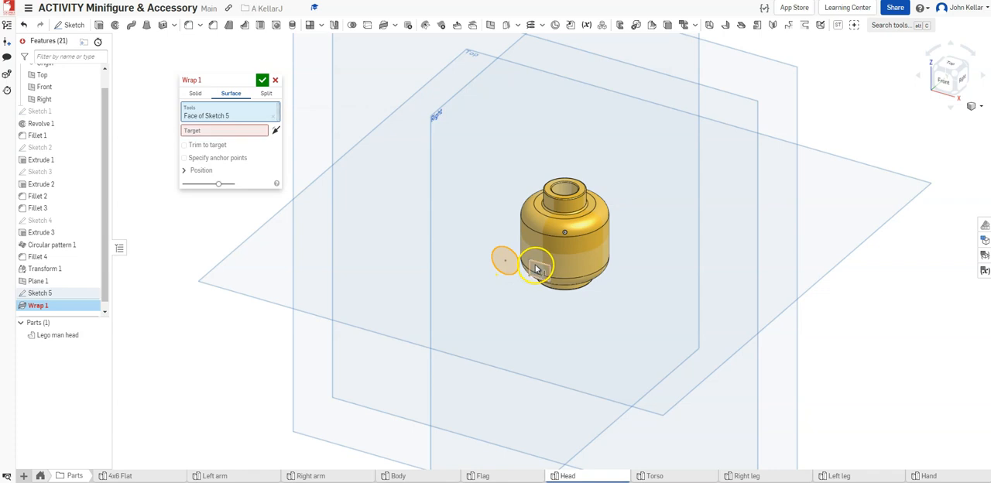
click(536, 268)
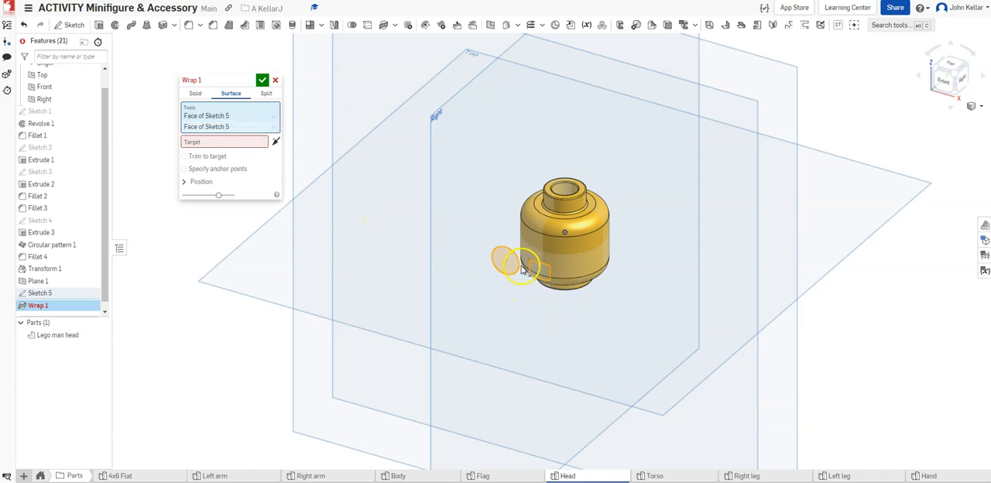
click(229, 143)
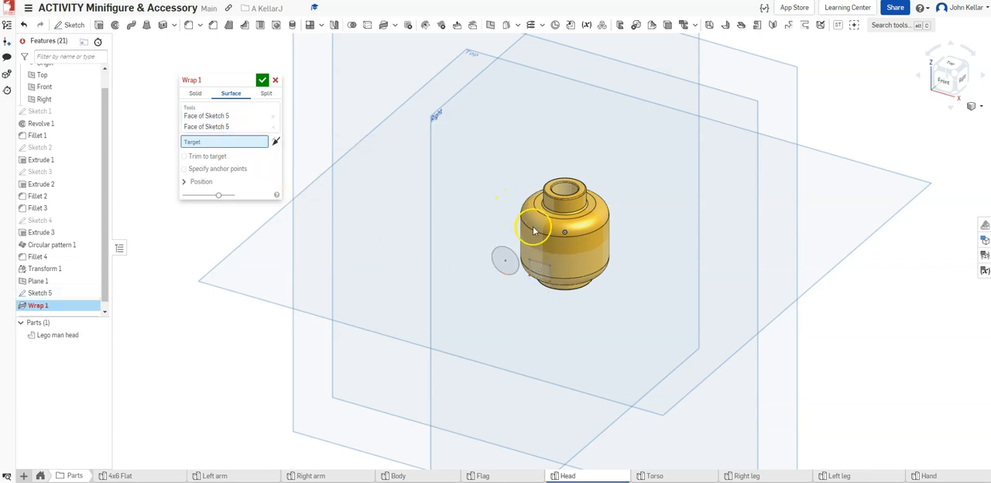
click(571, 247)
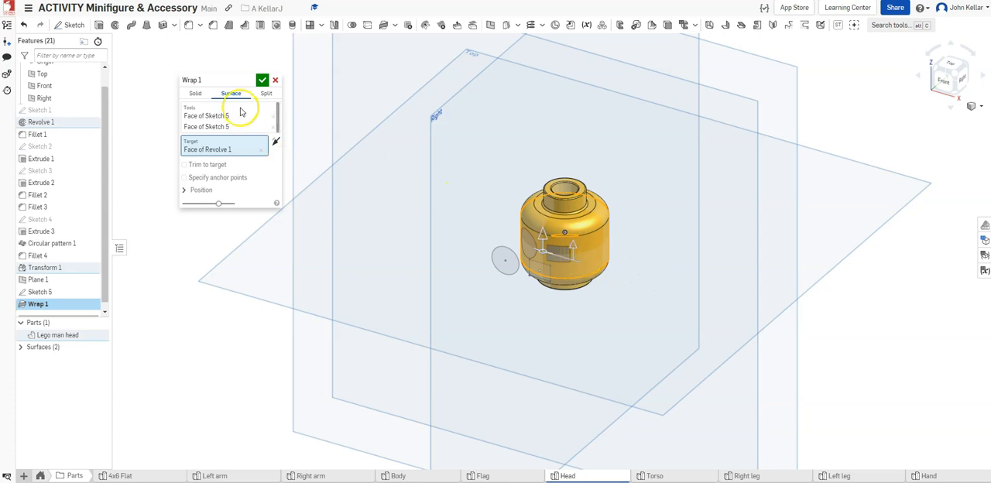
Make the wrap a solid, trying Remove before choosing Add to join the shapes to the head
click(196, 94)
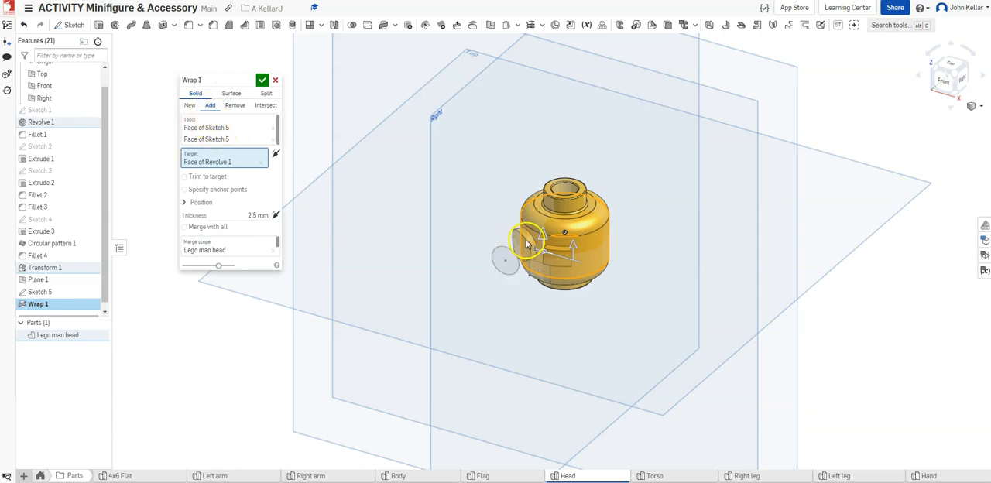
click(231, 107)
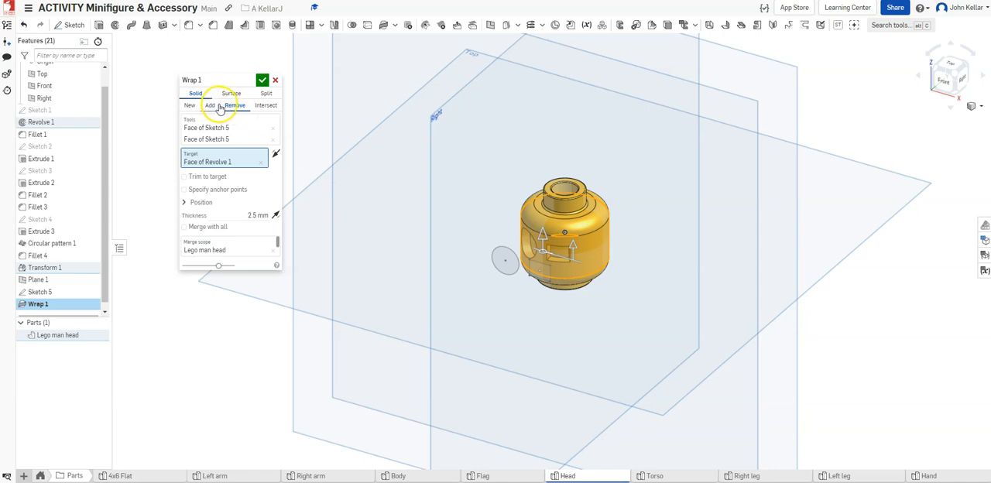
click(210, 105)
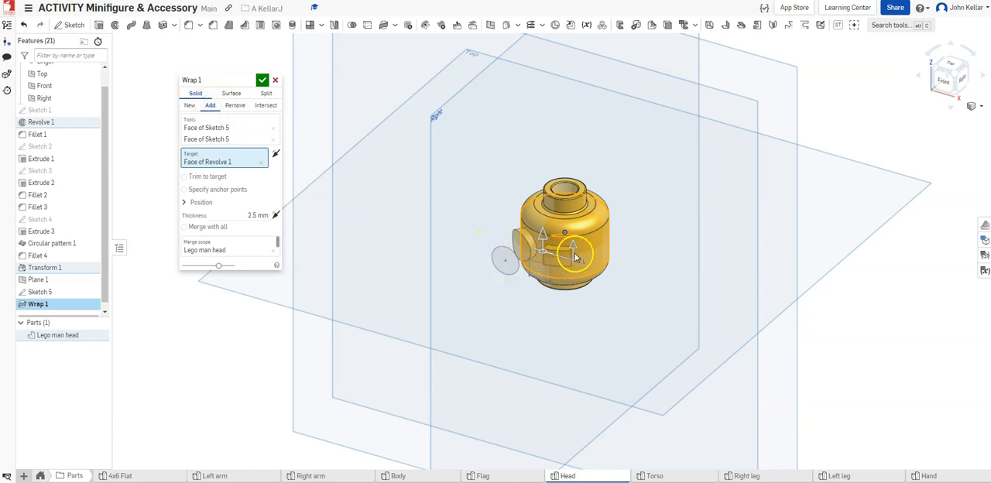
Set the wrap's thickness to 1.5 mm and accept the feature
click(945, 83)
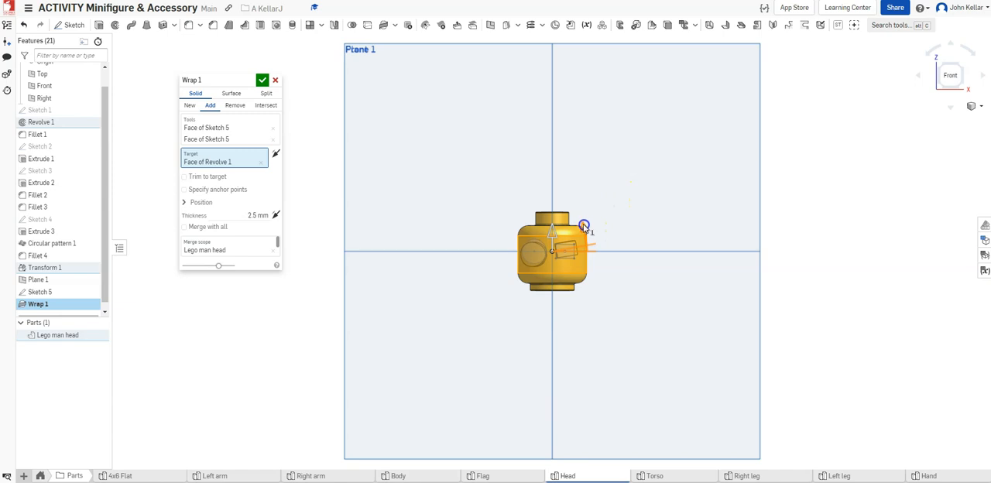
drag(584, 226, 551, 251)
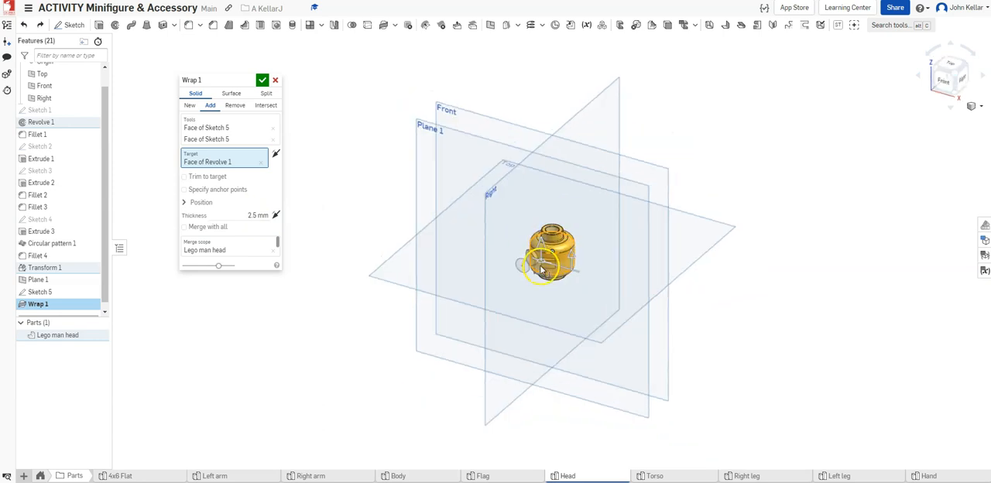
scroll(542, 271, up, 5)
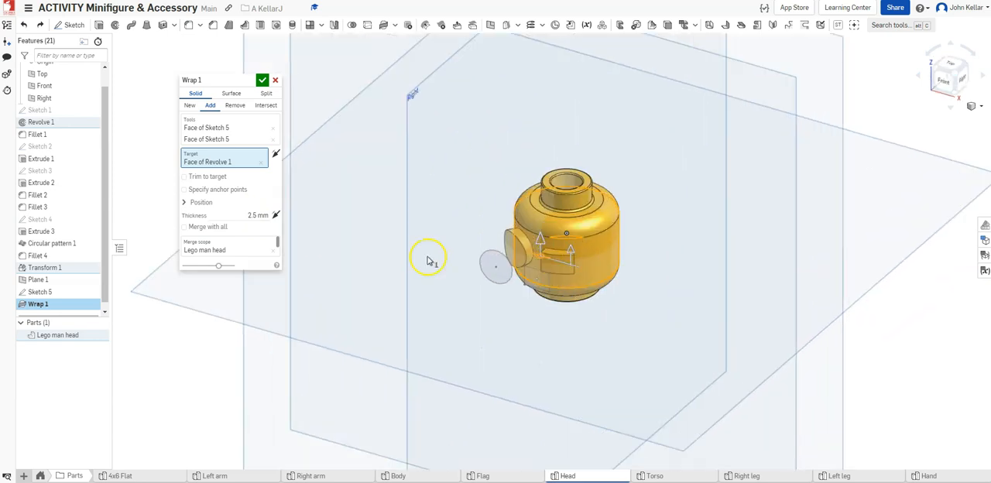
scroll(552, 262, up, 1)
click(250, 213)
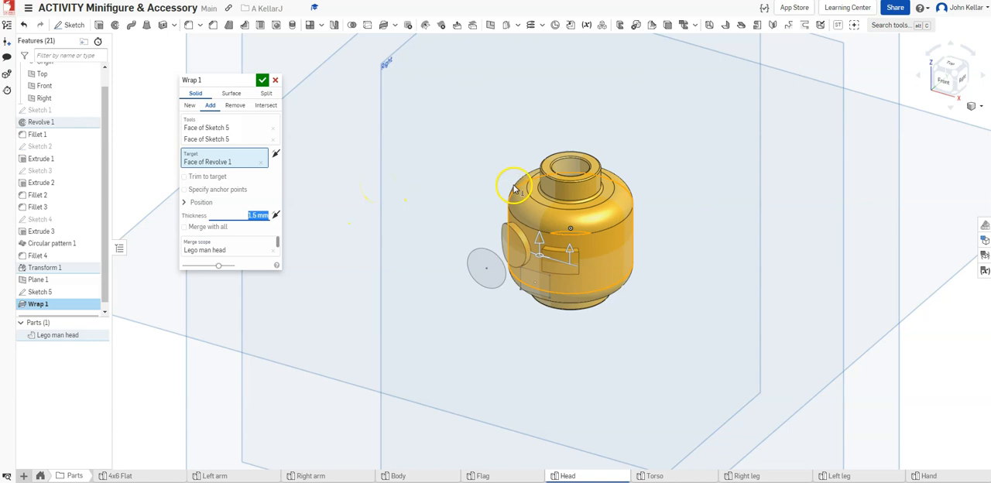
click(262, 80)
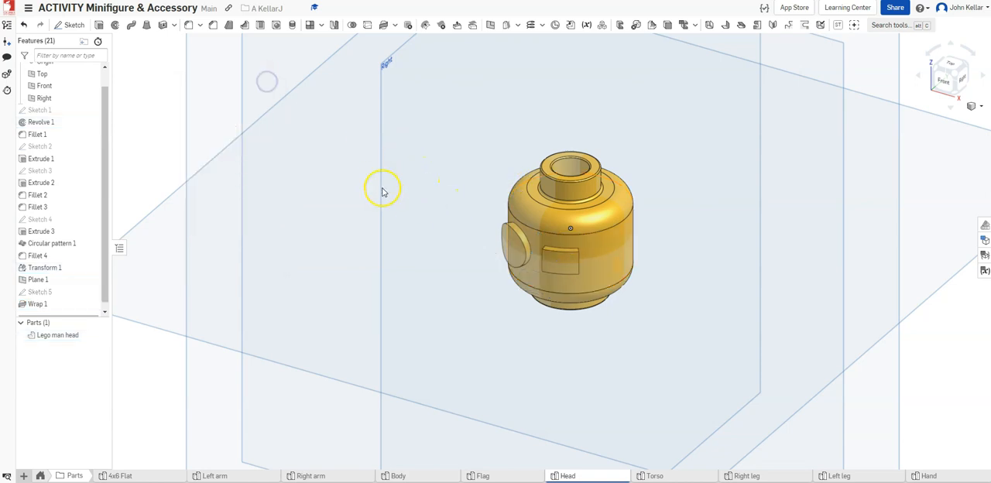